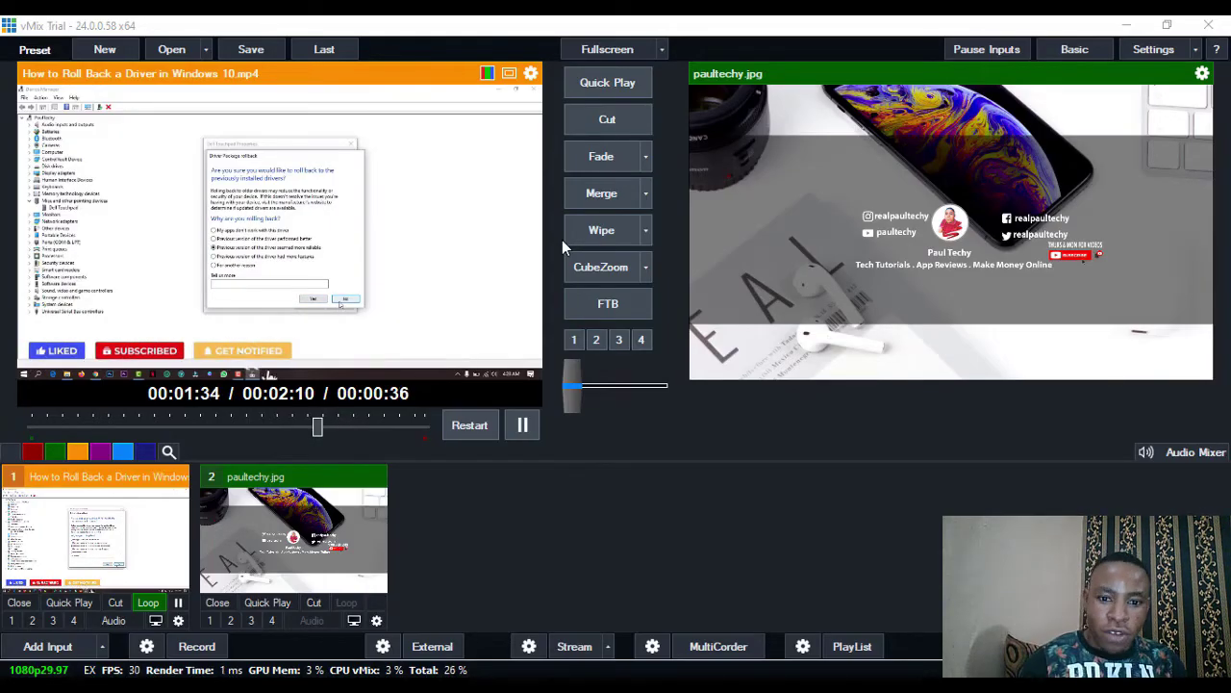
Step: Launch EasyWorship 7 from the desktop and continue past its About EasyWorship registration window
click(1125, 25)
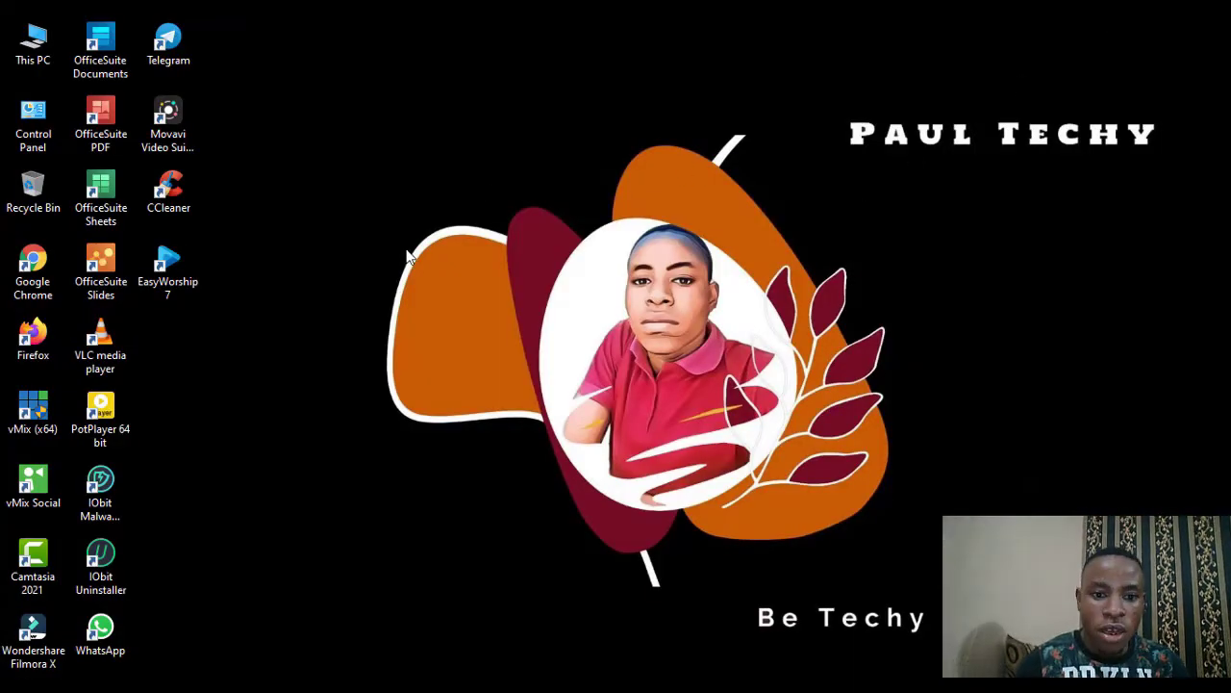
click(179, 279)
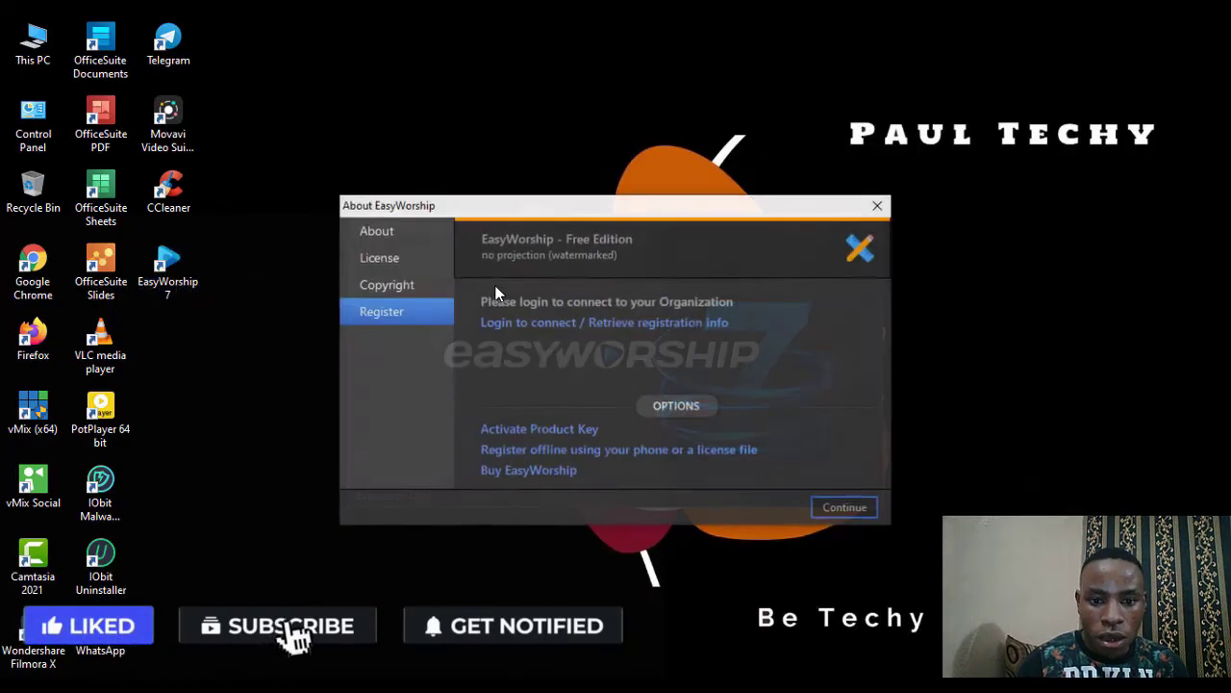
click(845, 511)
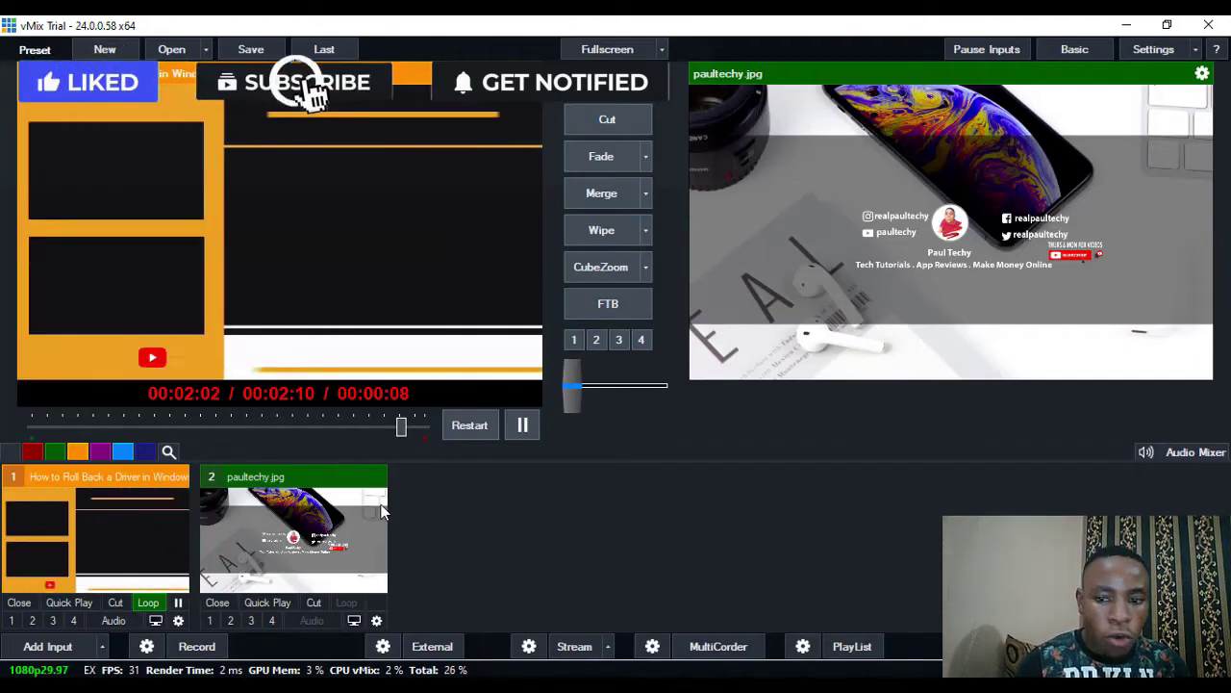
Step: Switch vMix Output 1 to NDI On in Outputs / NDI / SRT settings and restart vMix
click(1155, 49)
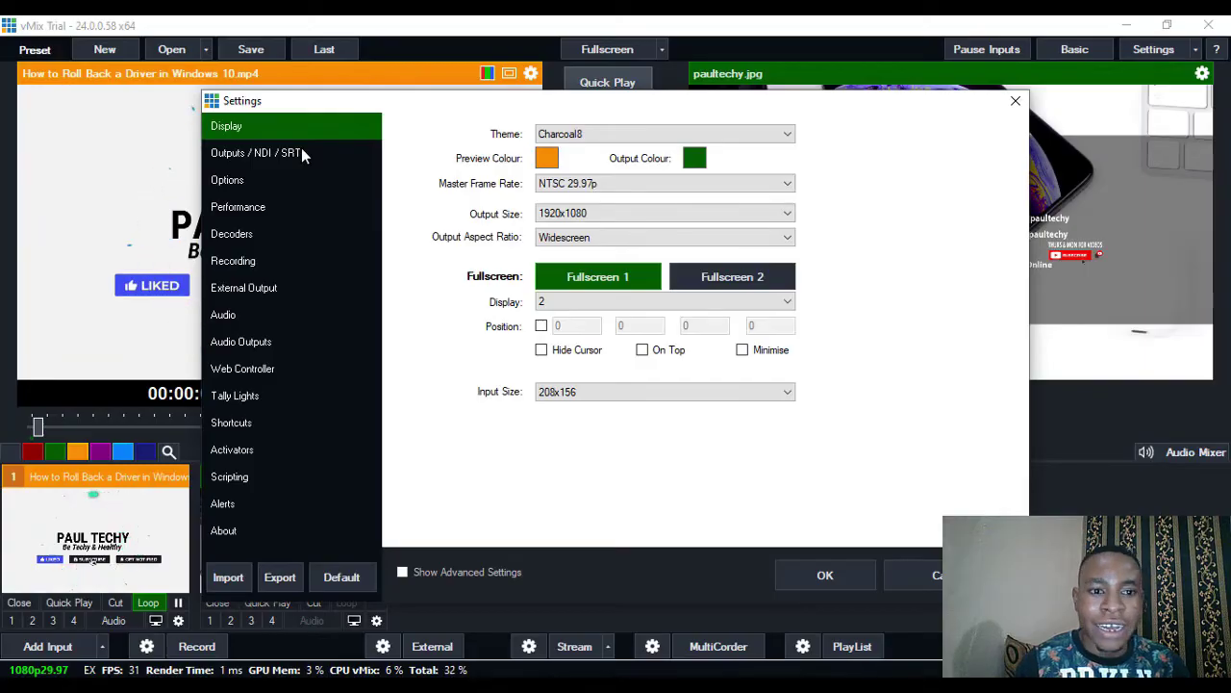
click(302, 151)
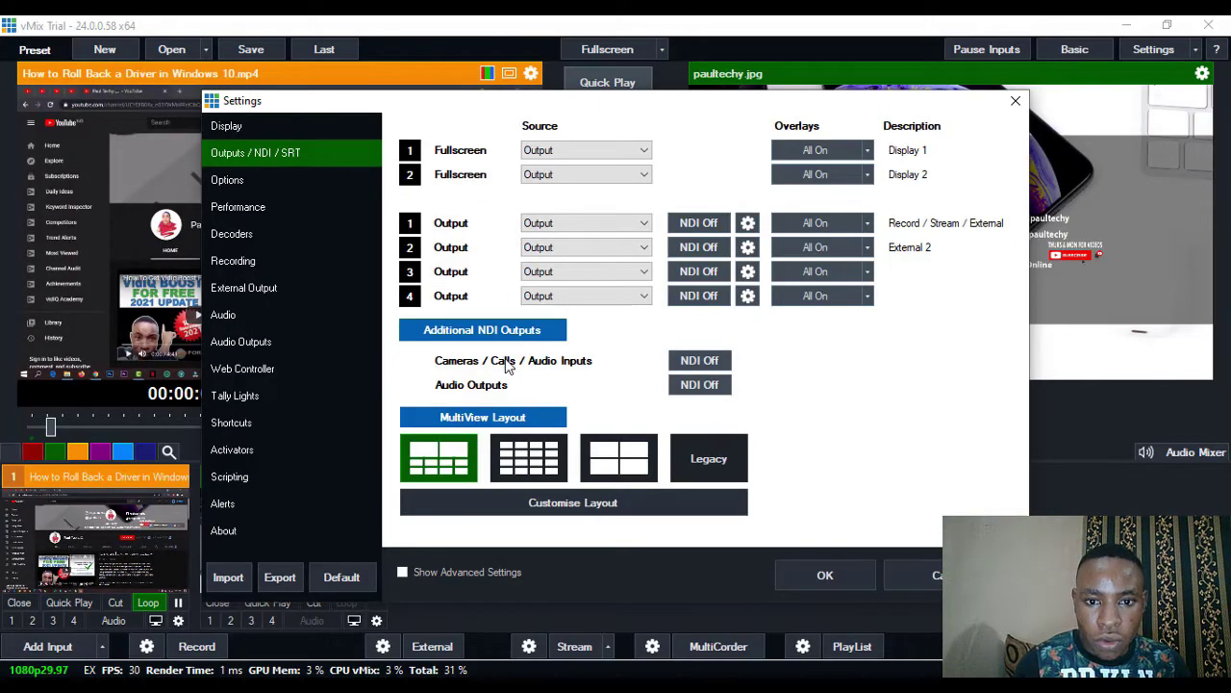
click(700, 223)
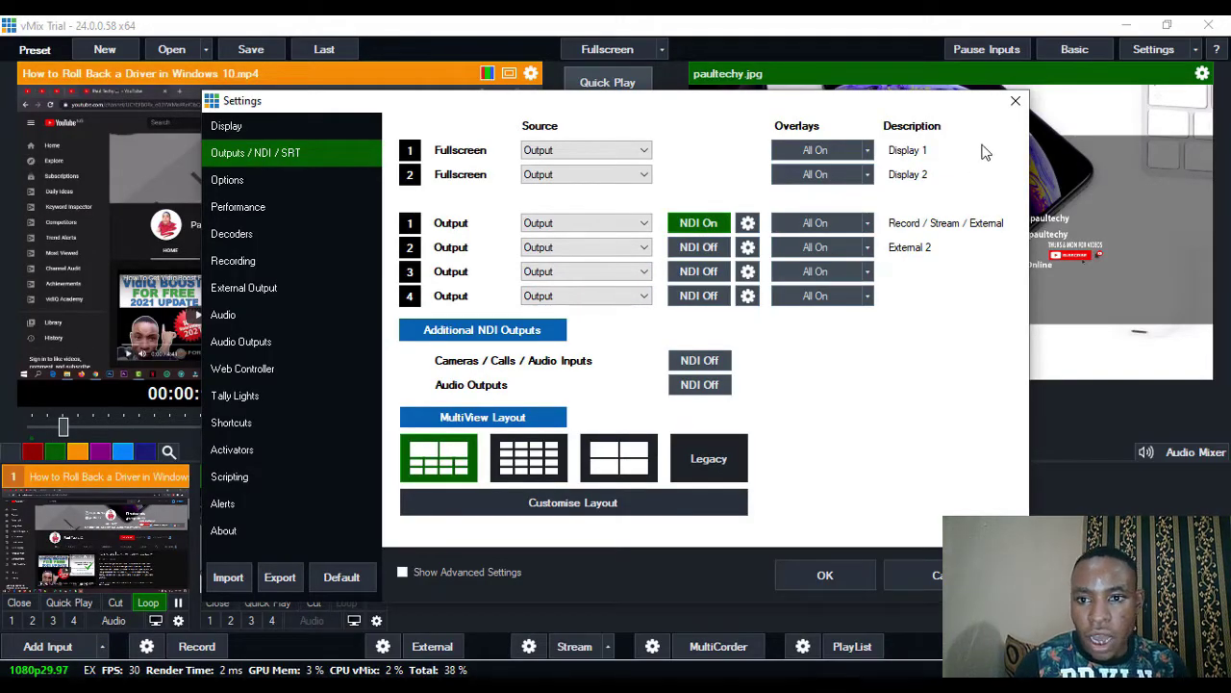
click(813, 573)
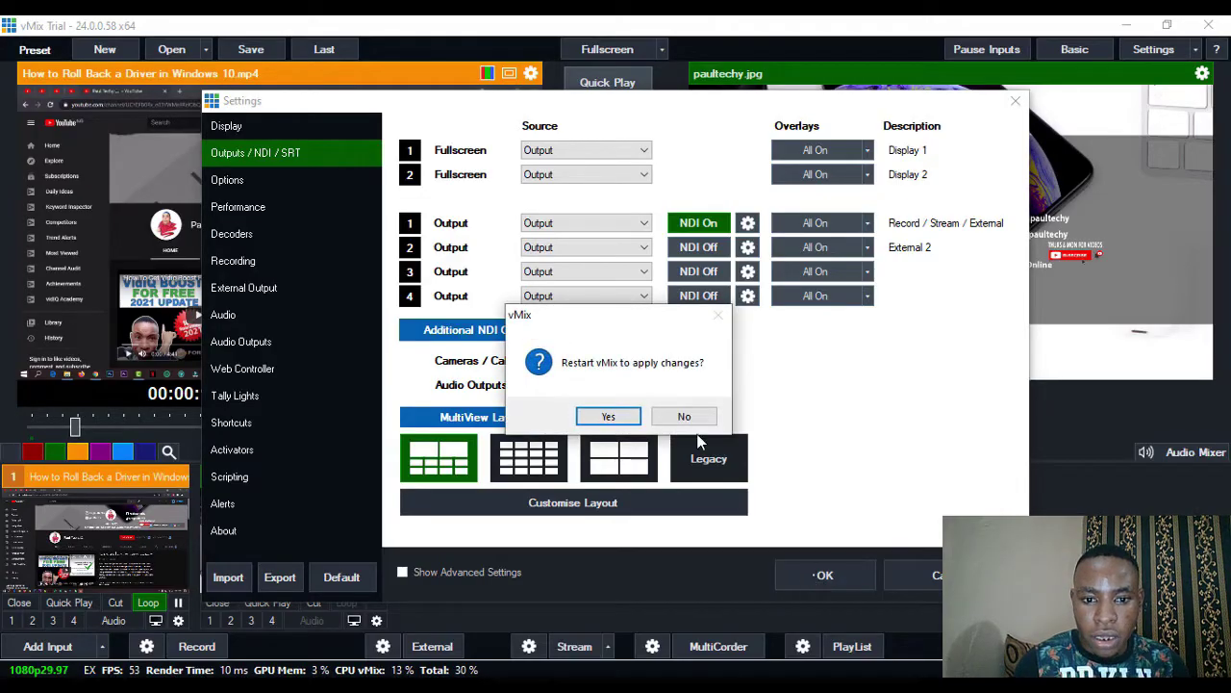
click(604, 420)
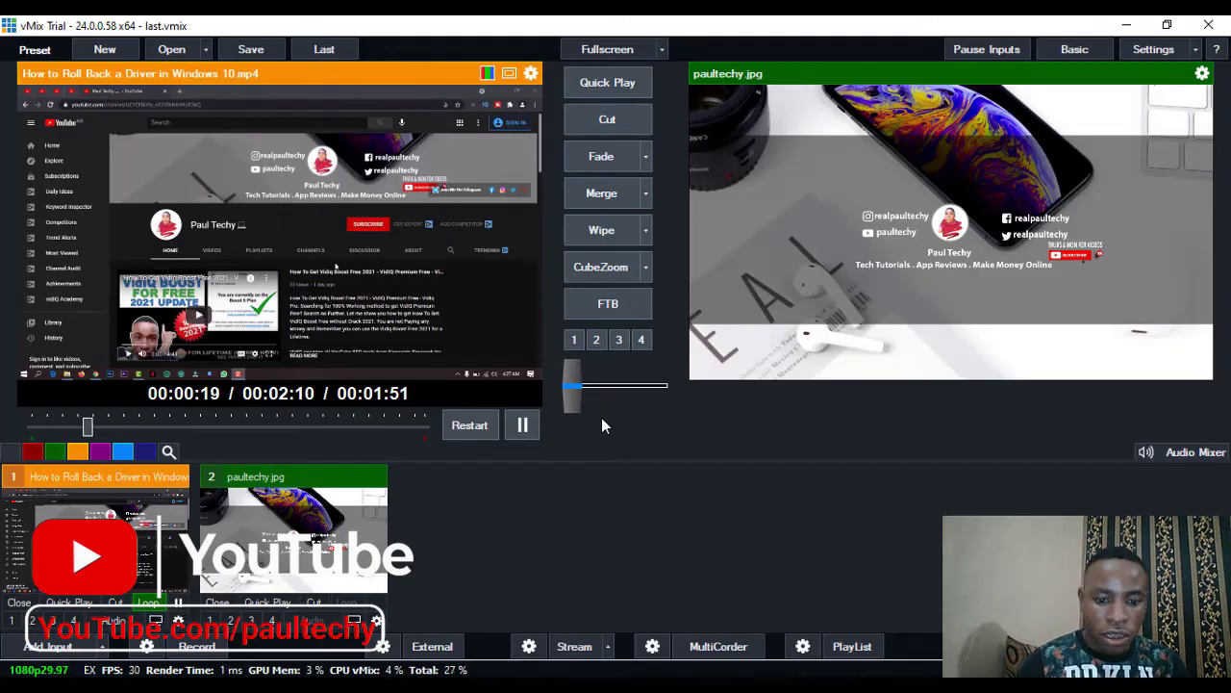
click(618, 615)
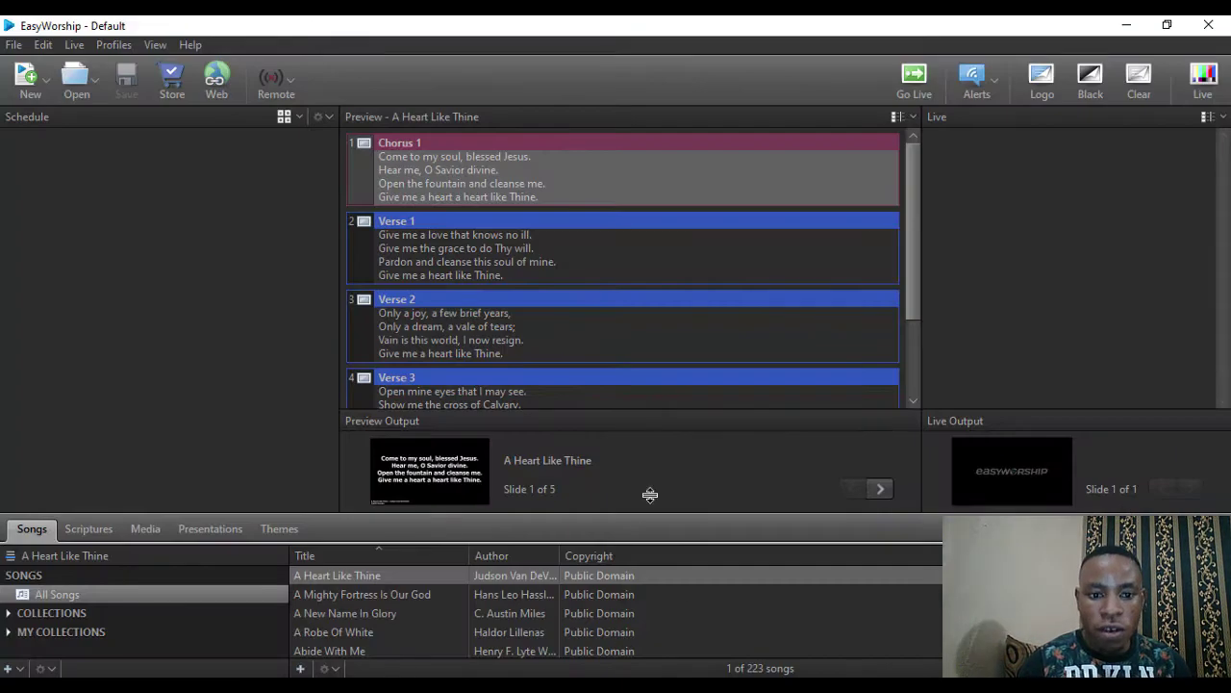
Step: Set EasyWorship's Live output to NDI Stream at NTSC 1280 x 720 60 Hz, then put Verse 1 live
click(45, 48)
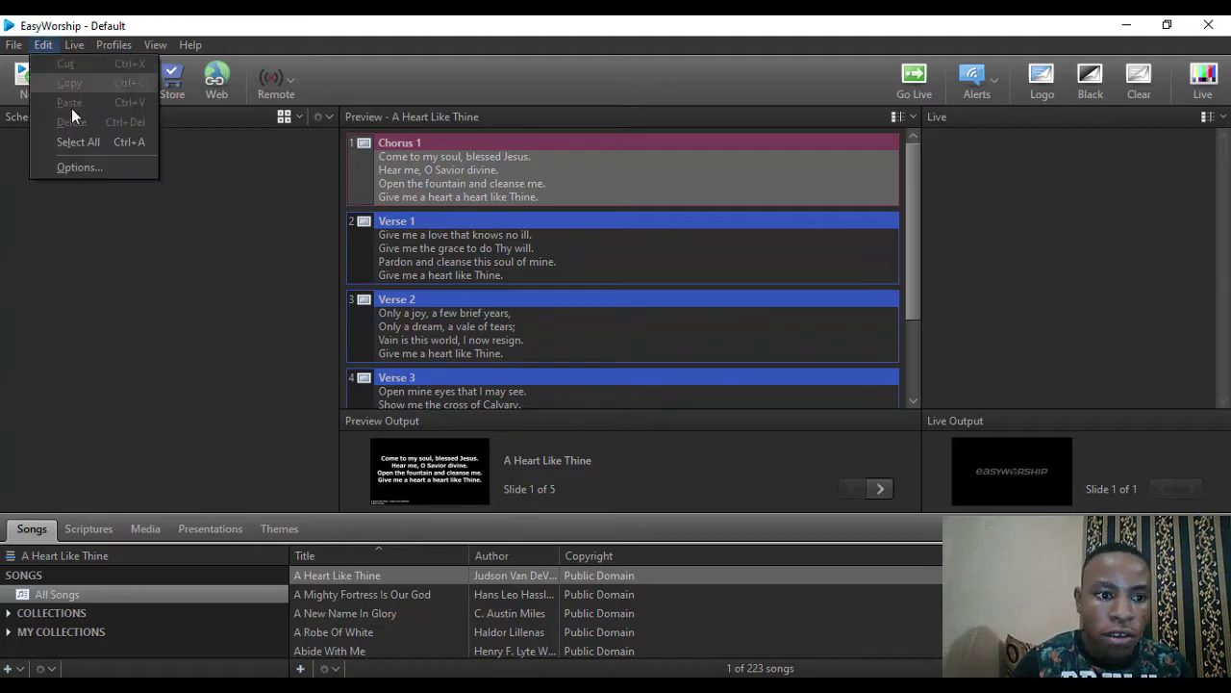
click(98, 169)
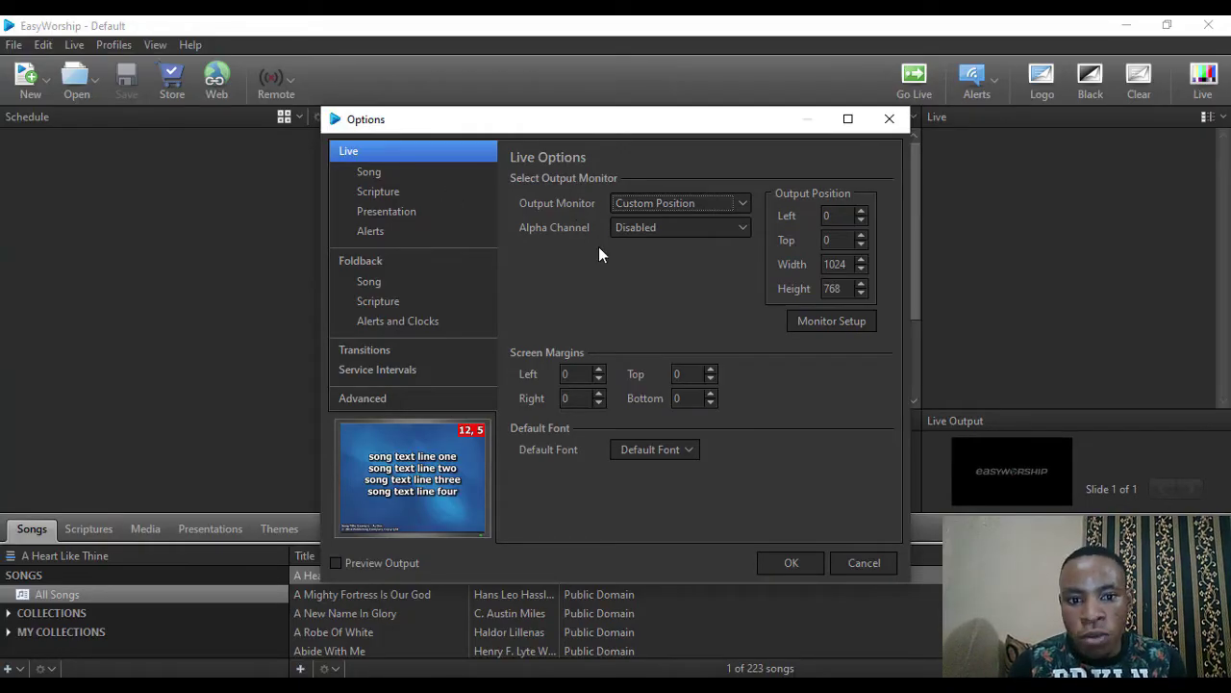
click(661, 203)
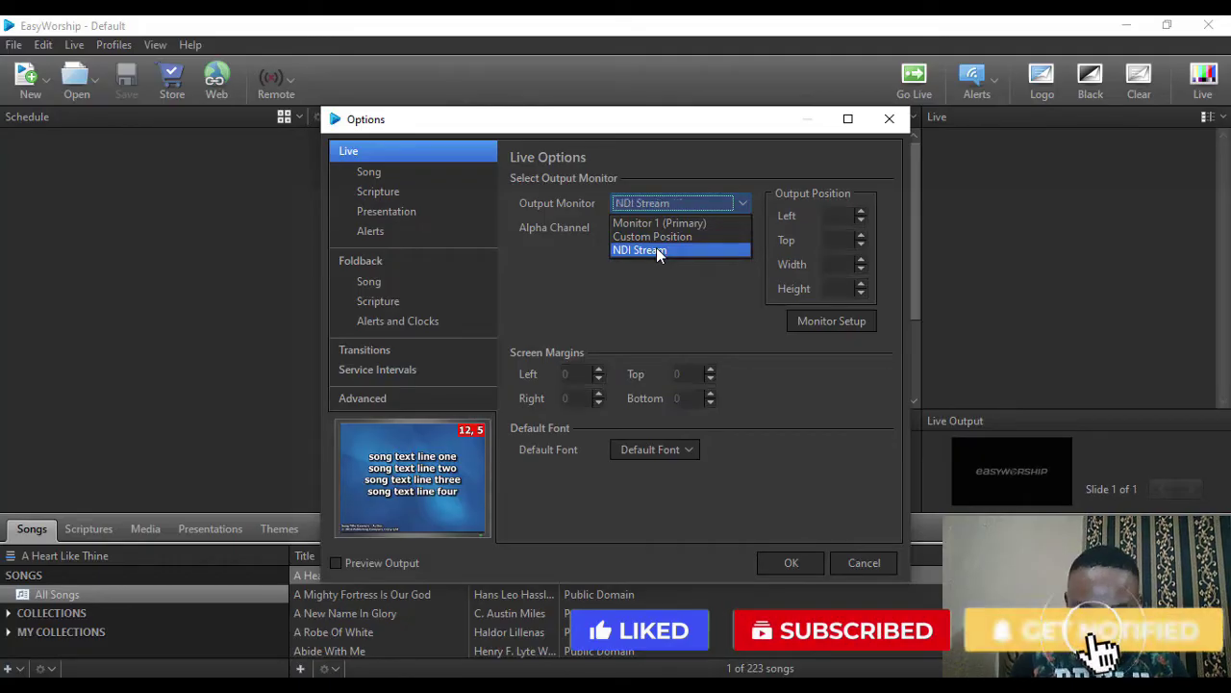
click(658, 250)
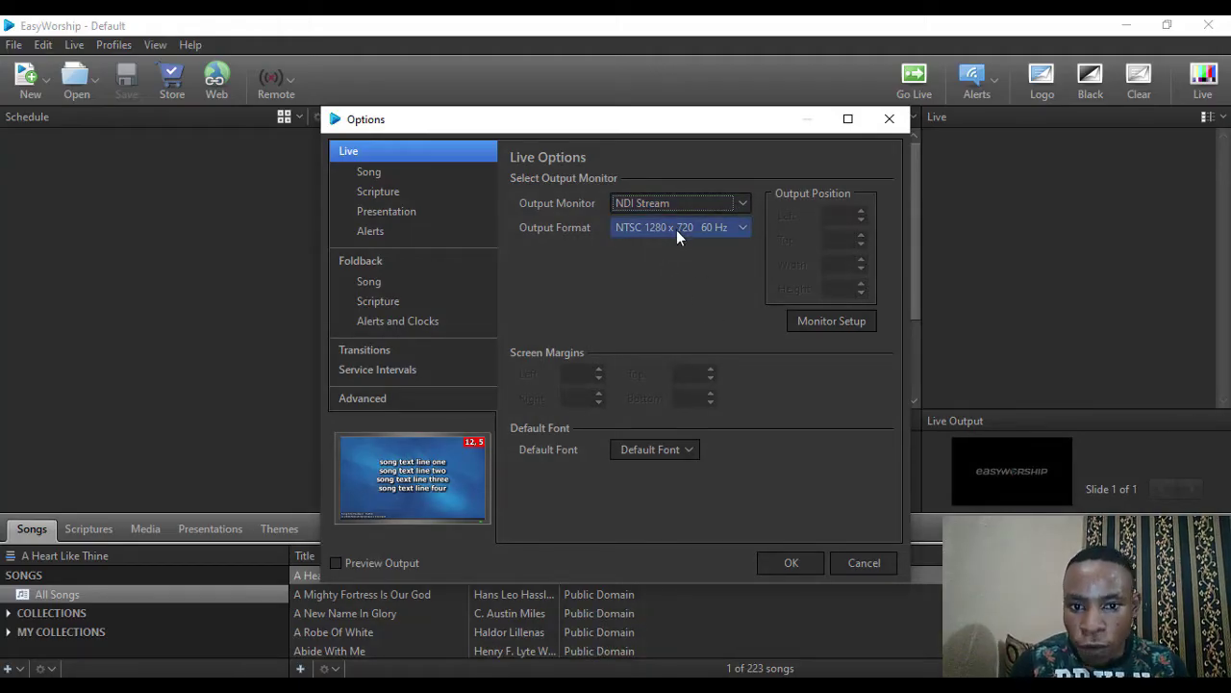
click(676, 230)
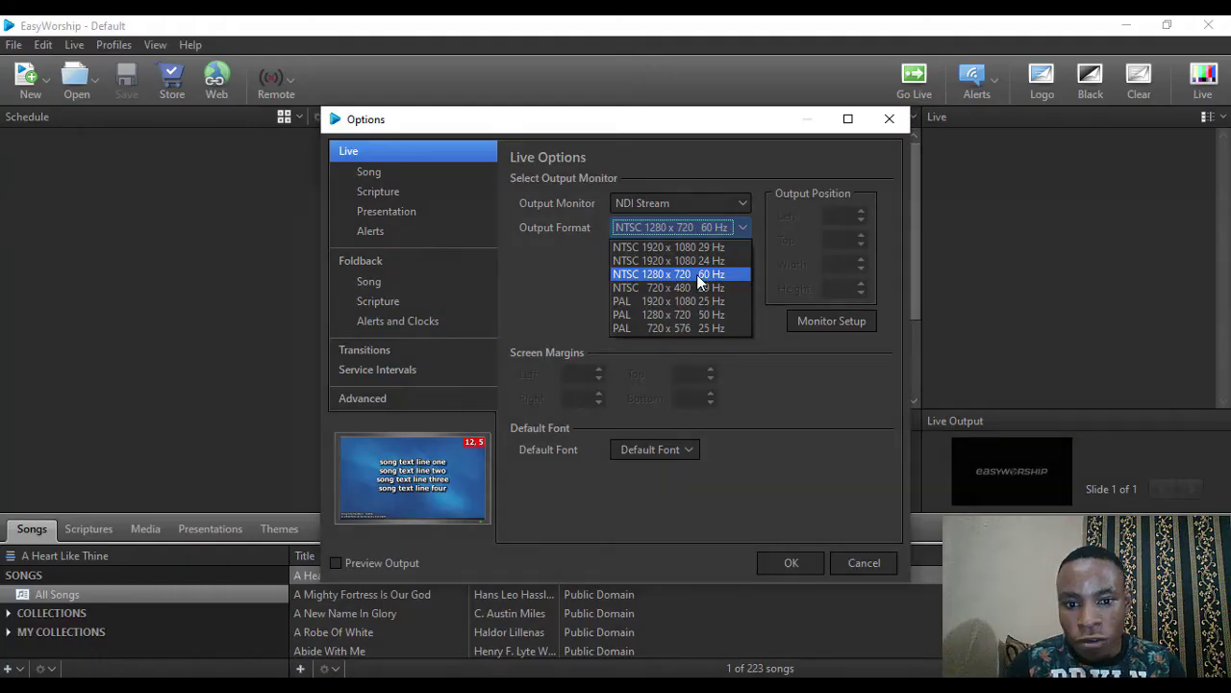
click(698, 276)
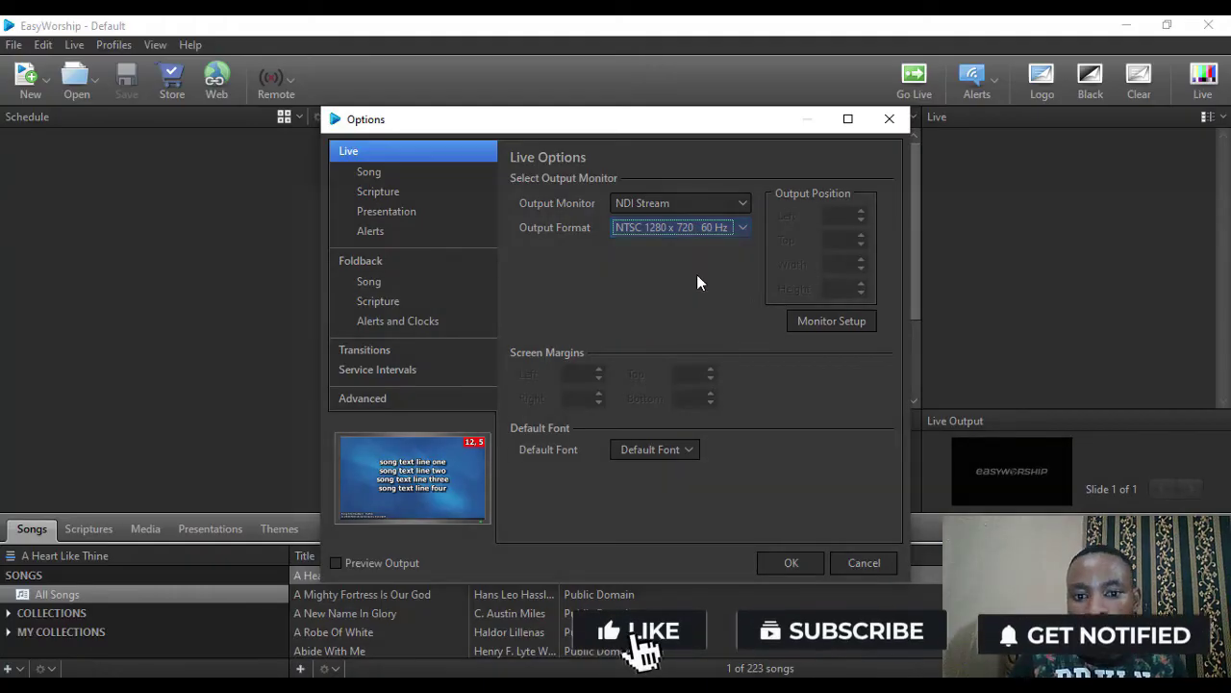
click(798, 564)
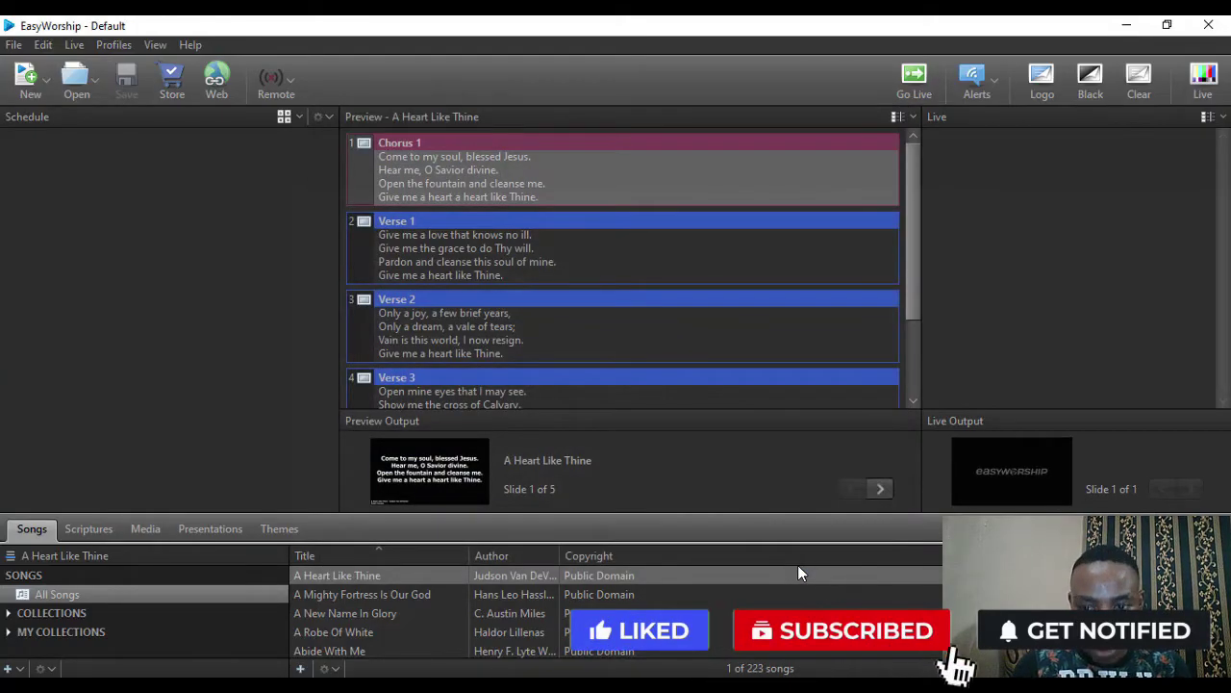
double_click(484, 252)
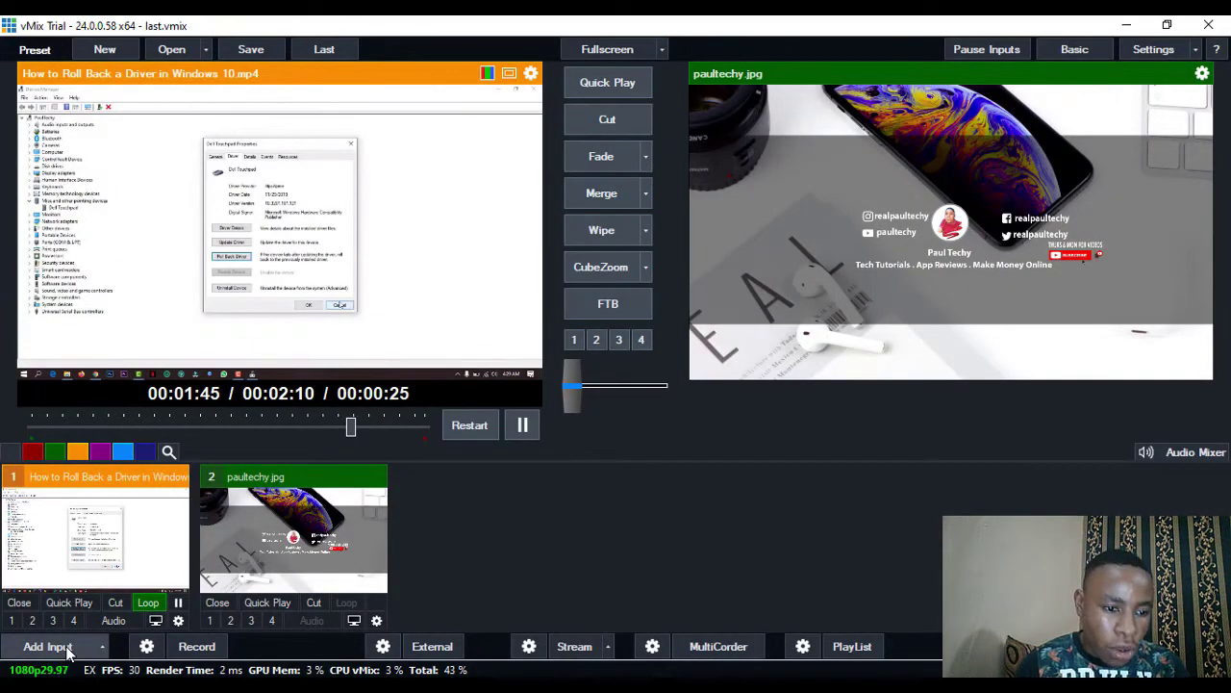
Step: Add the EasyWorship Live source from NDI / Desktop Capture as vMix input 3
click(48, 647)
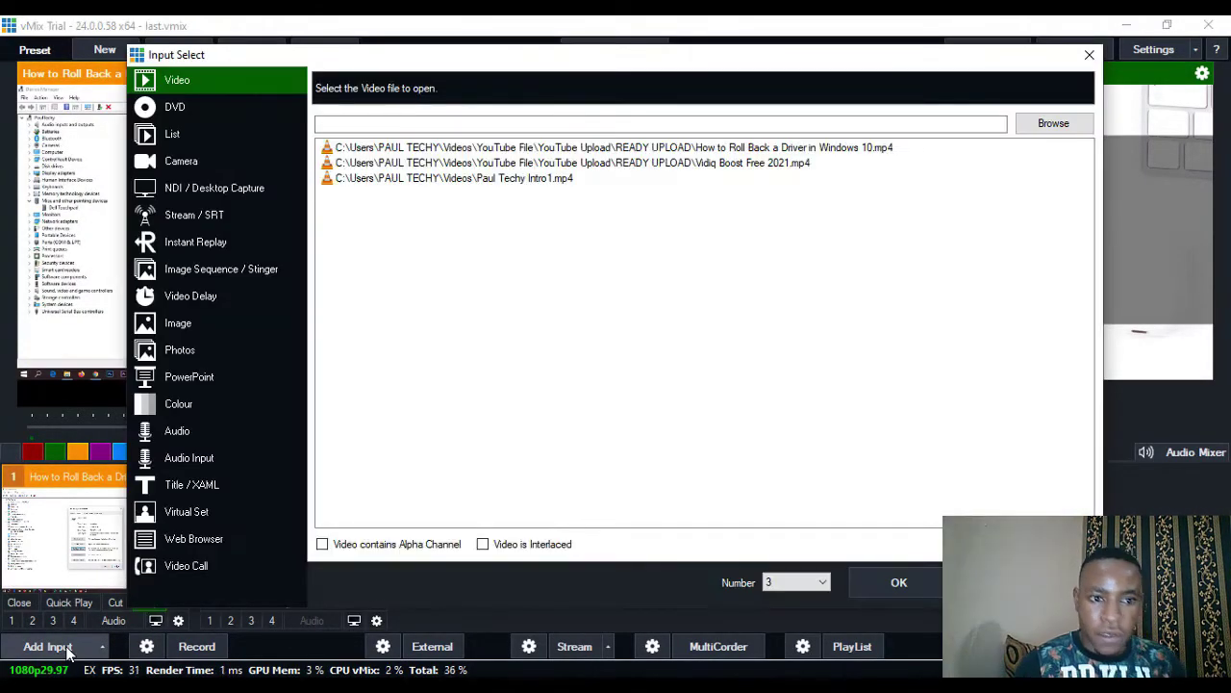
click(247, 189)
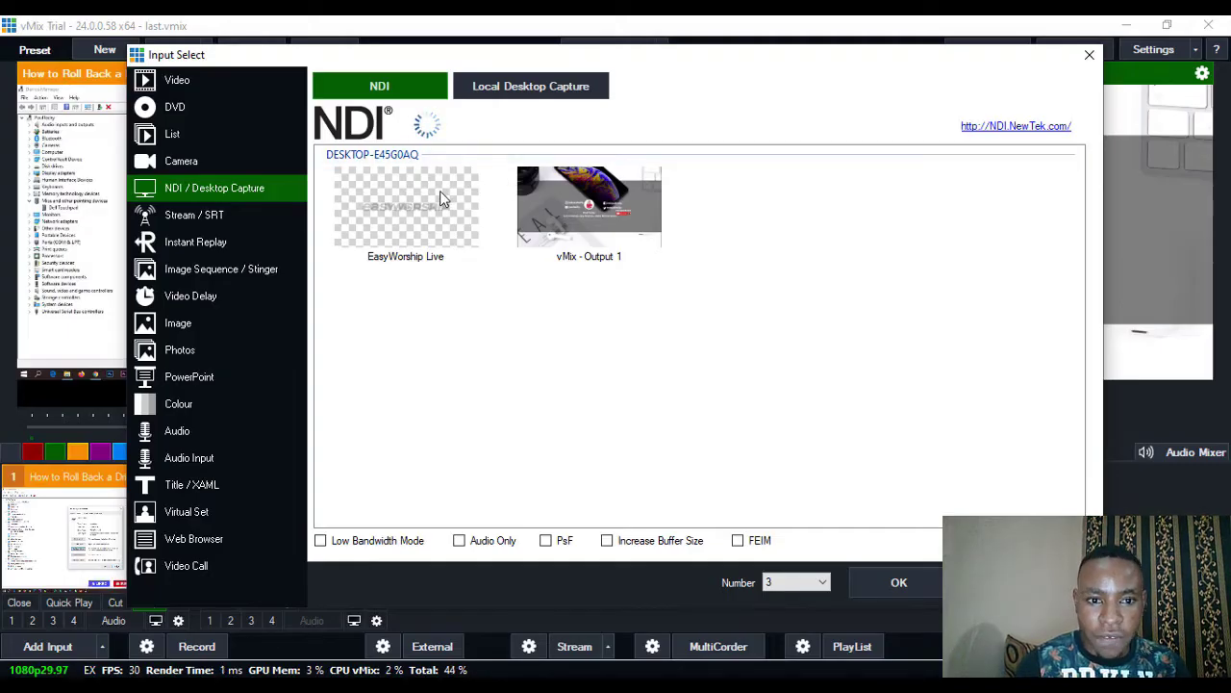
click(402, 222)
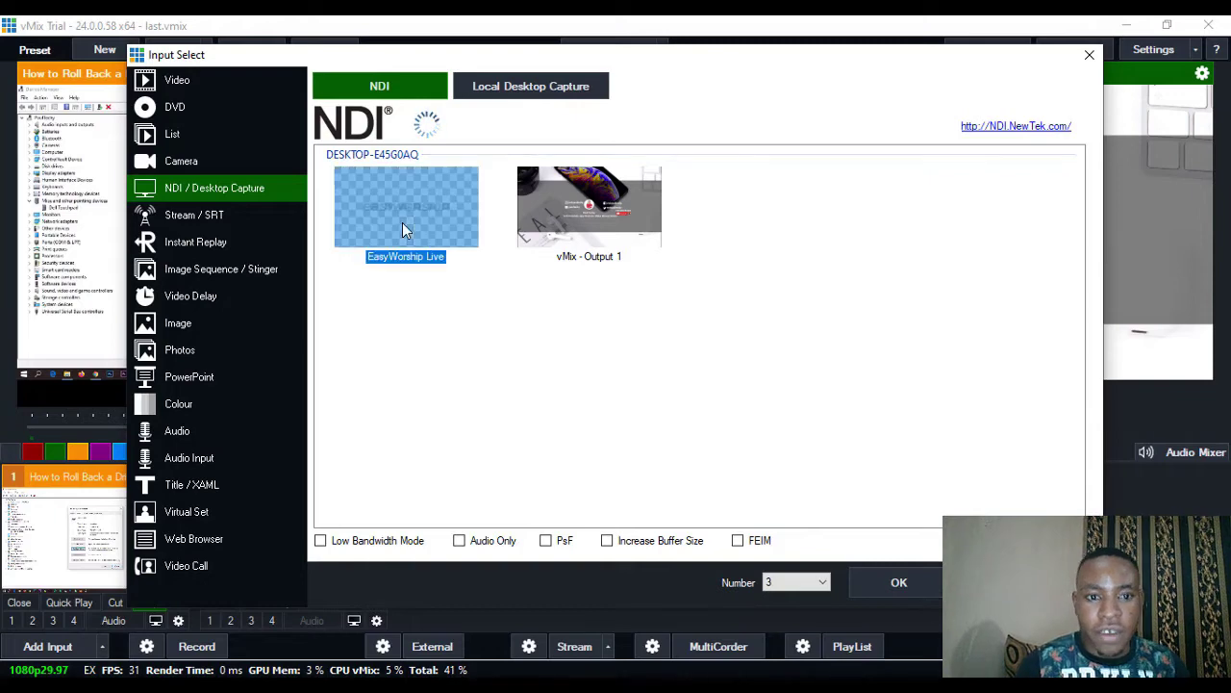
click(891, 580)
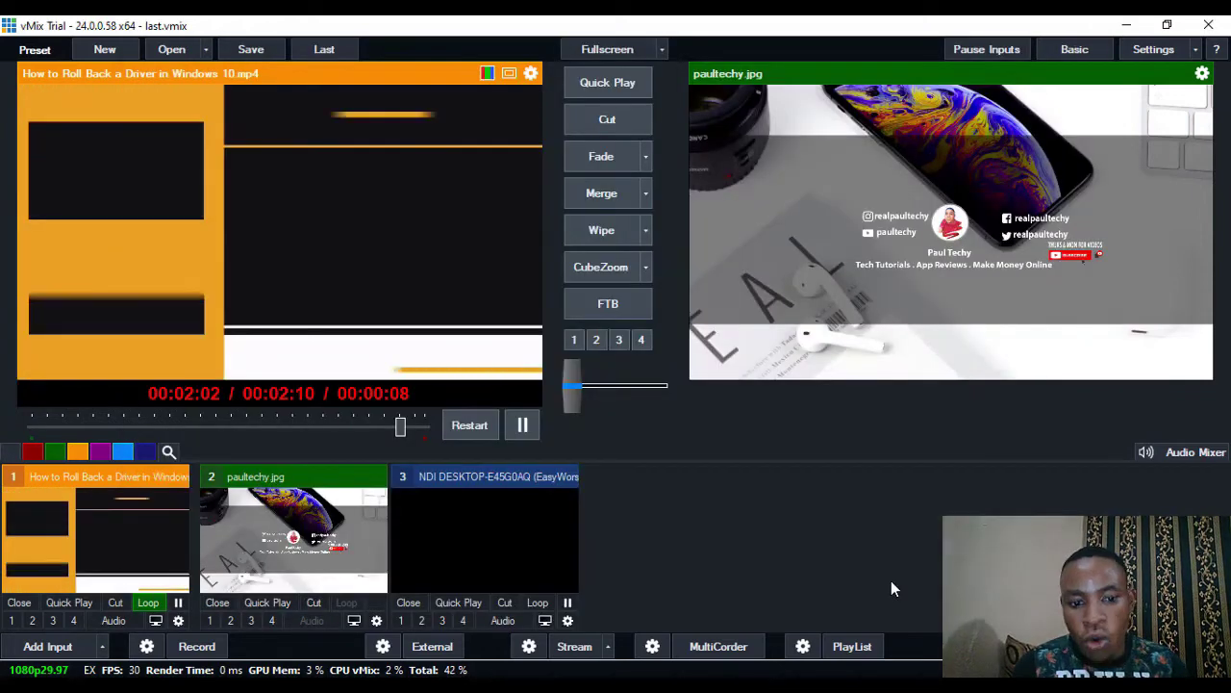
Step: Preview vMix input 3 and send the song's Verse 2 live from EasyWorship
click(540, 550)
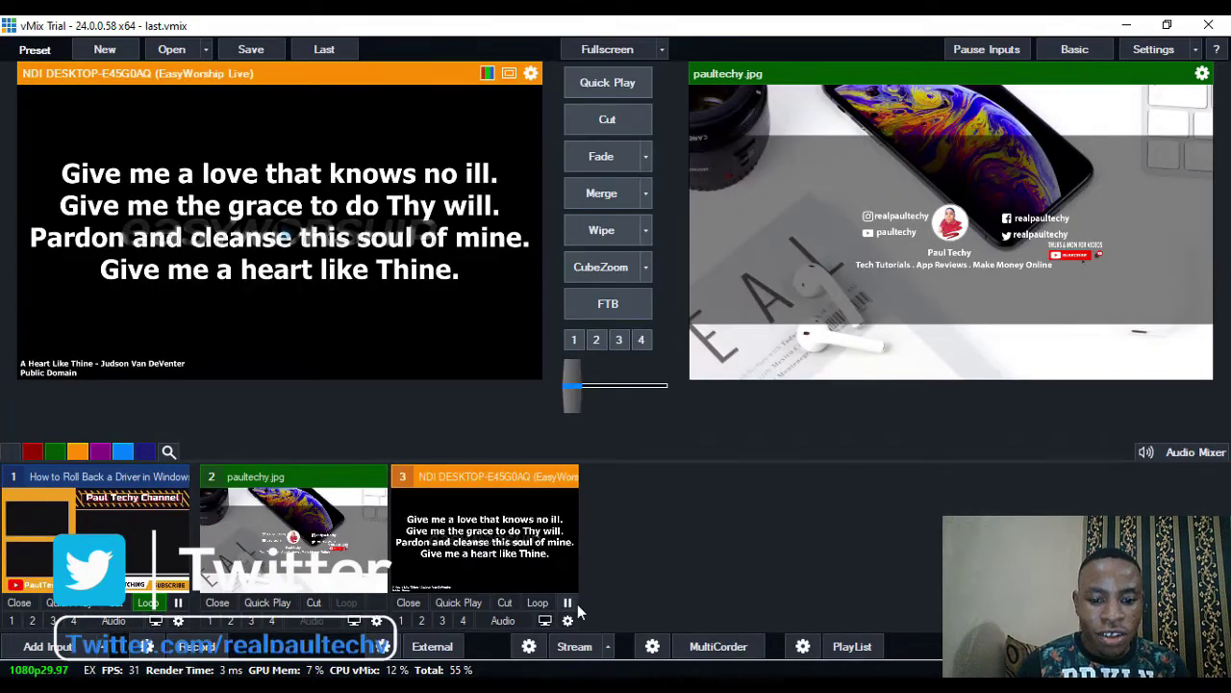
key(alt+Tab)
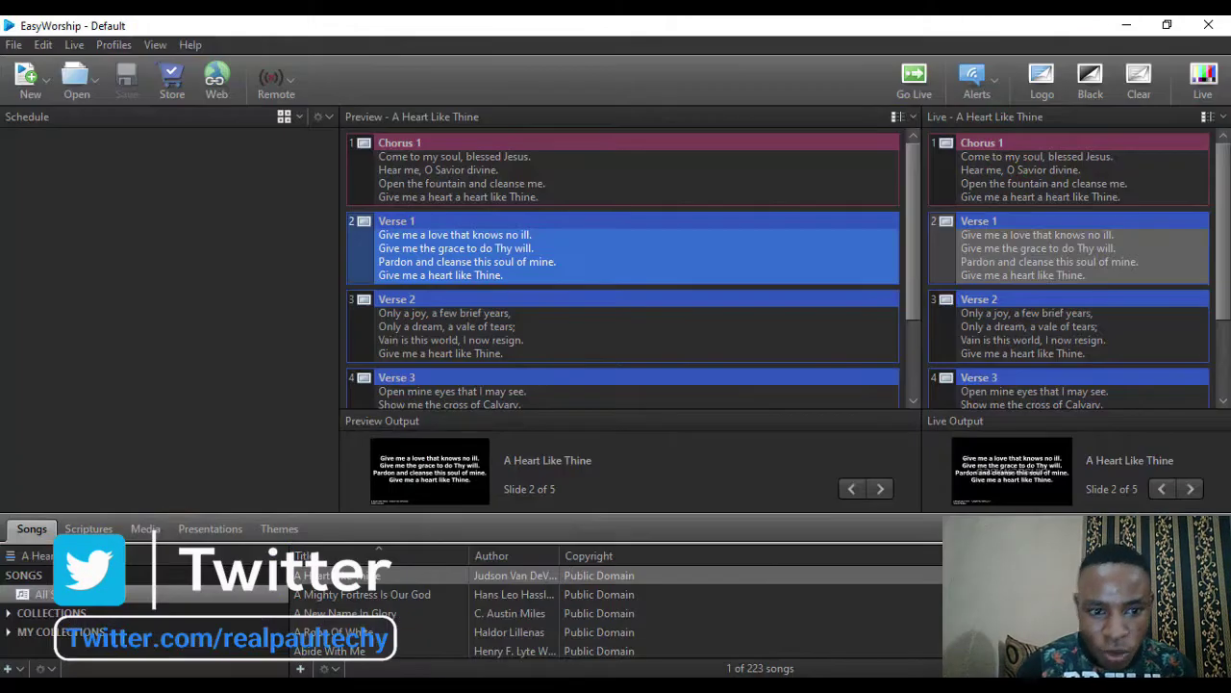
double_click(498, 320)
key(alt+Tab)
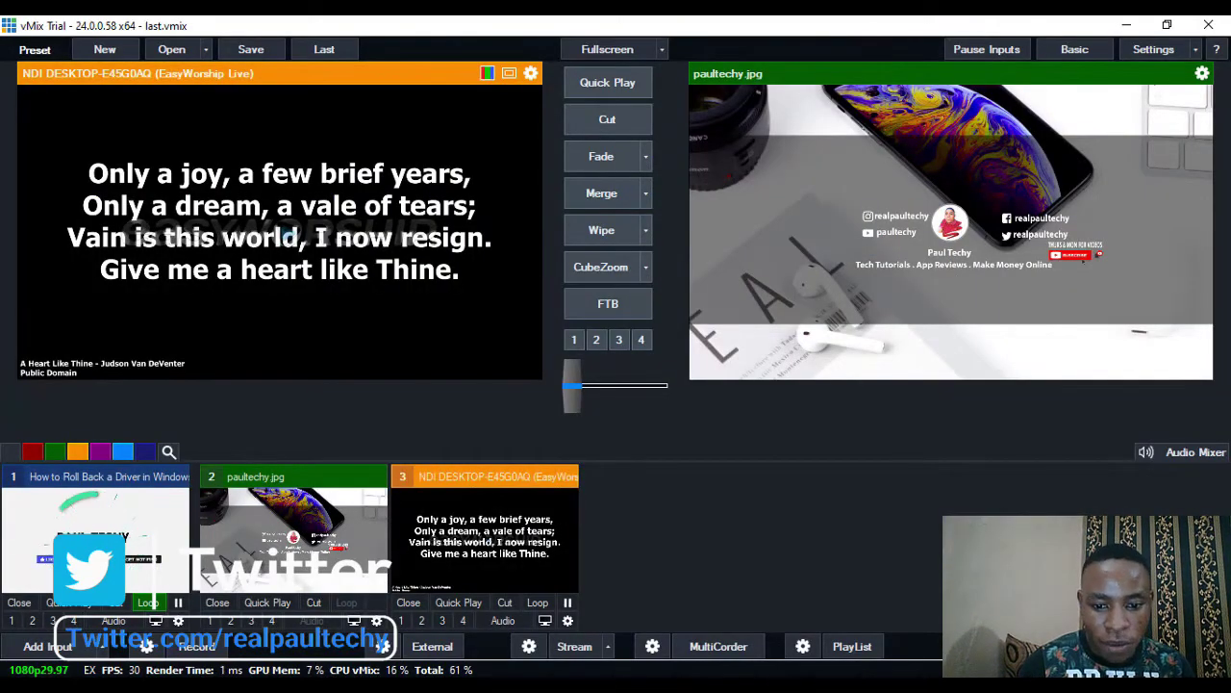
Step: Restore the EasyWorship window, move it over vMix's right side and make it taller
key(alt+Tab)
click(1167, 25)
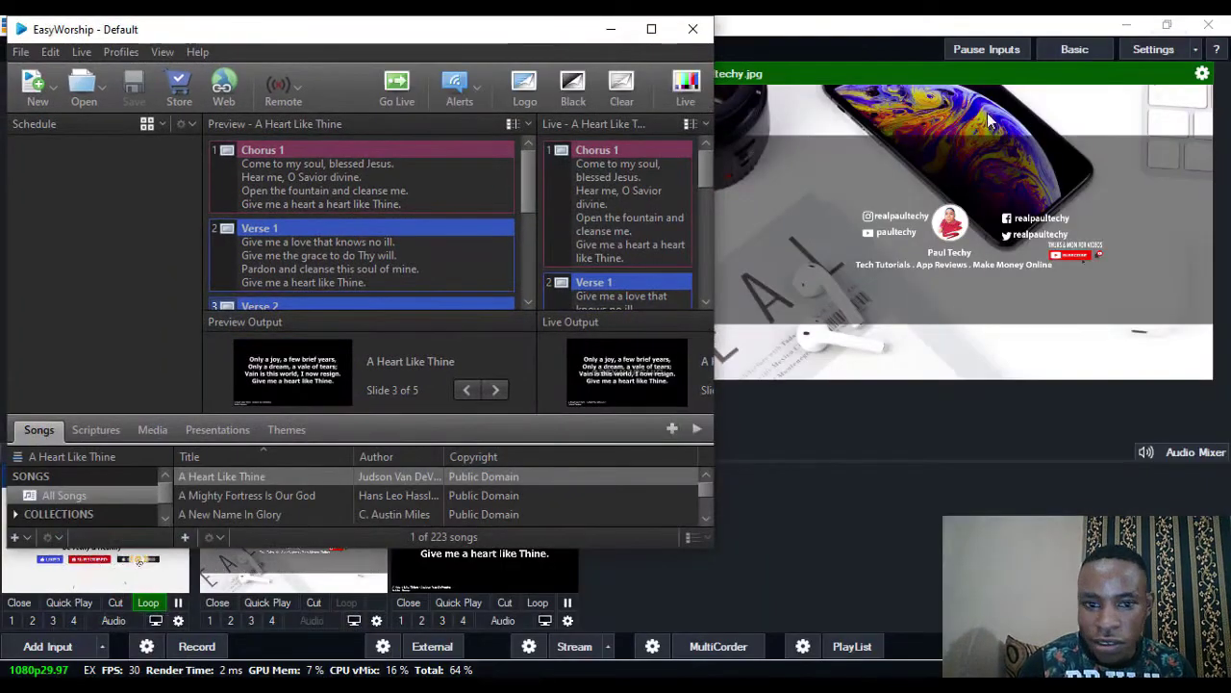
drag(525, 37, 1042, 40)
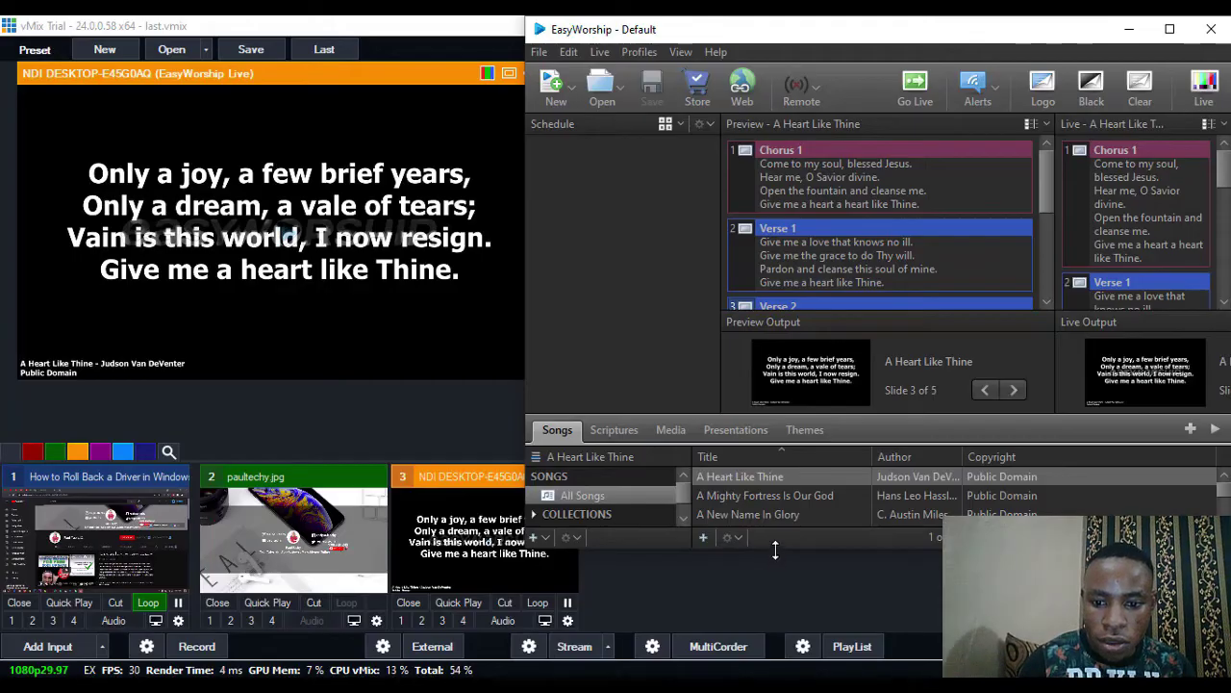
drag(775, 555, 778, 673)
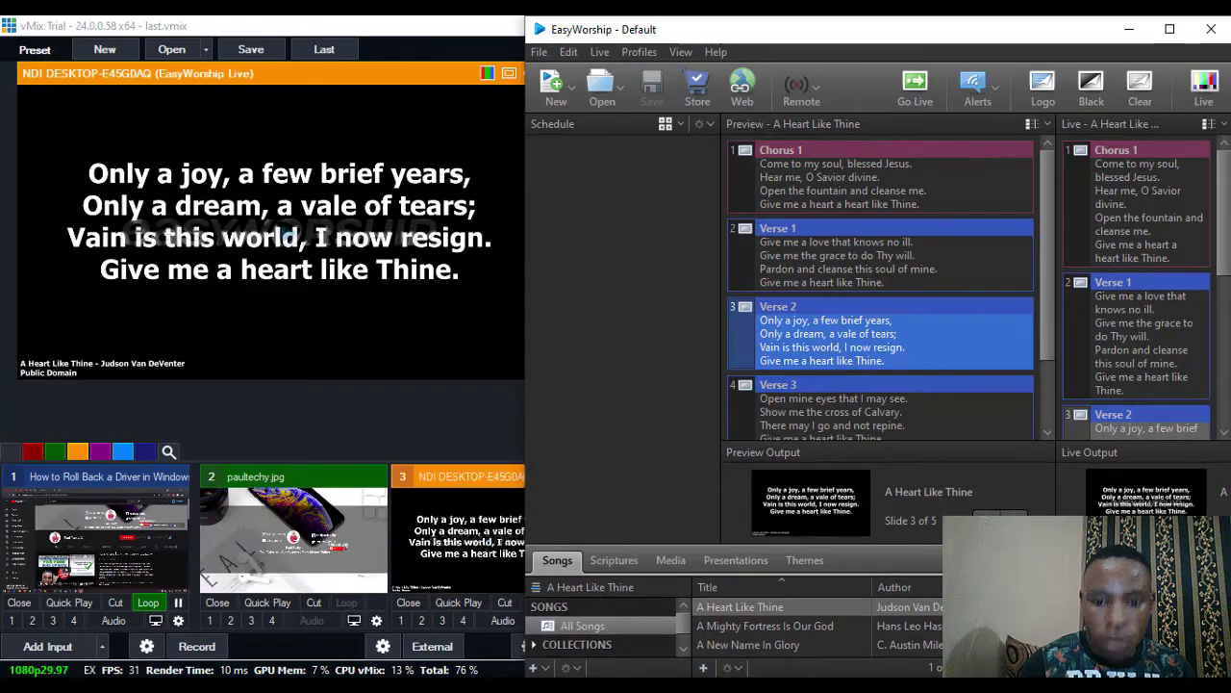
Step: Send Verse 1 and Chorus 1 live, then load Genesis 1:1 (HCSB) from Scriptures and send it live
double_click(800, 257)
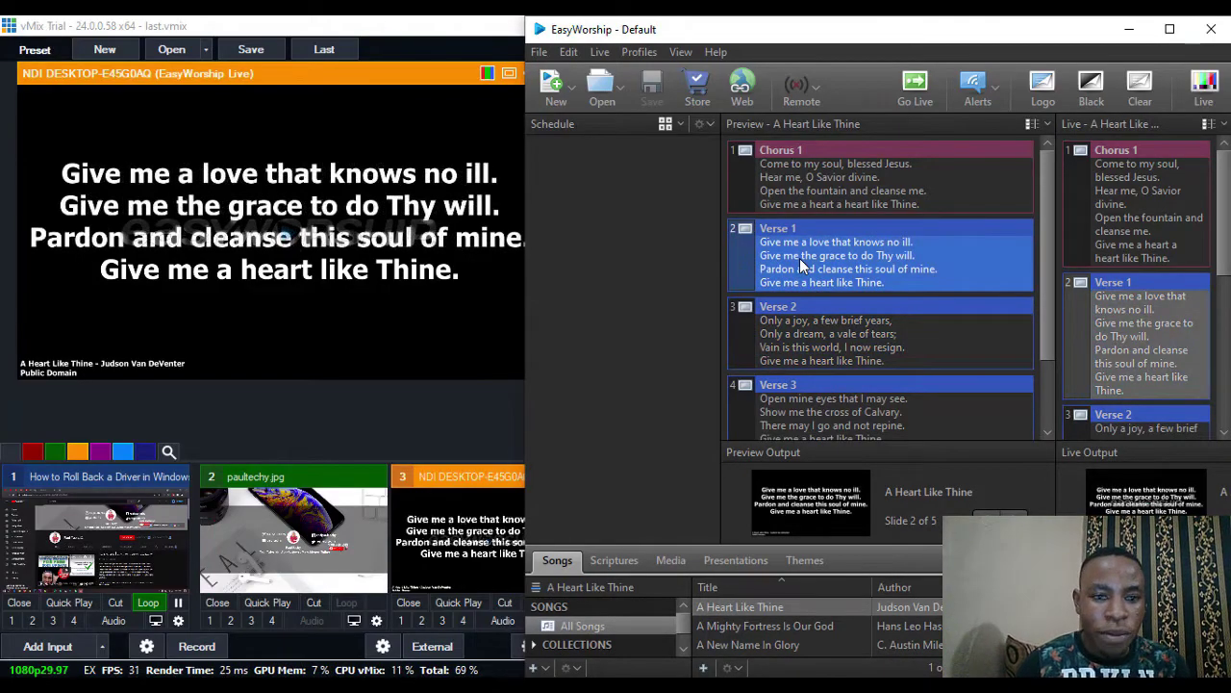
double_click(824, 188)
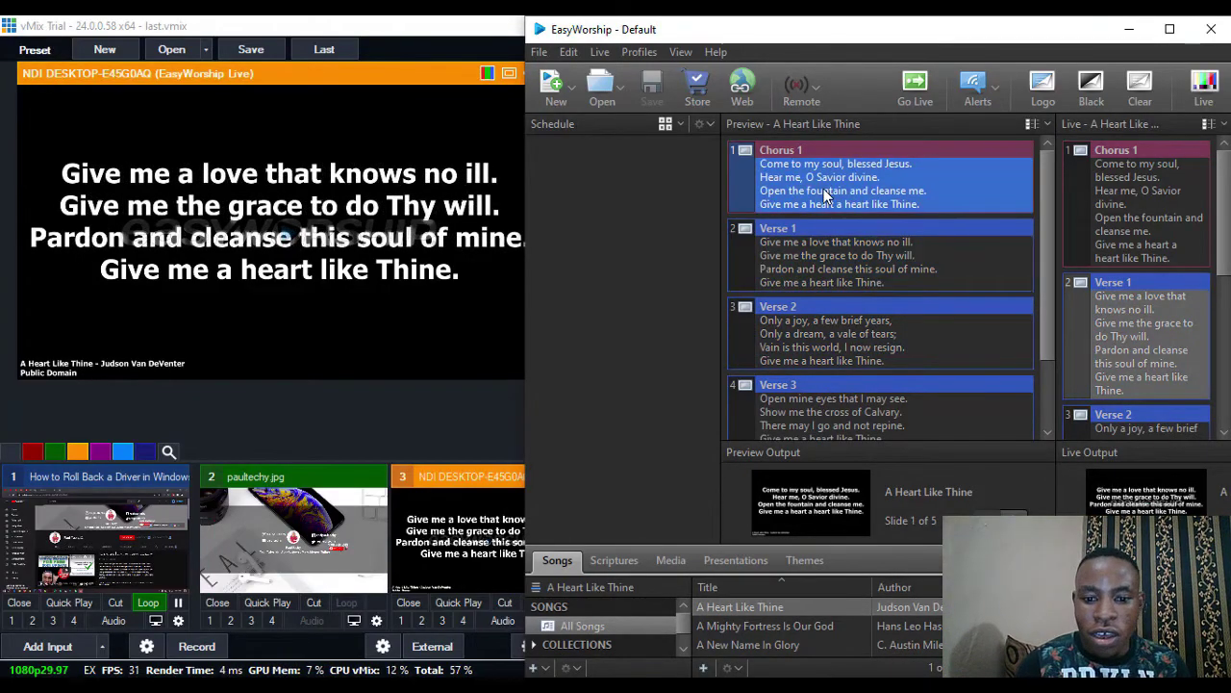
click(623, 559)
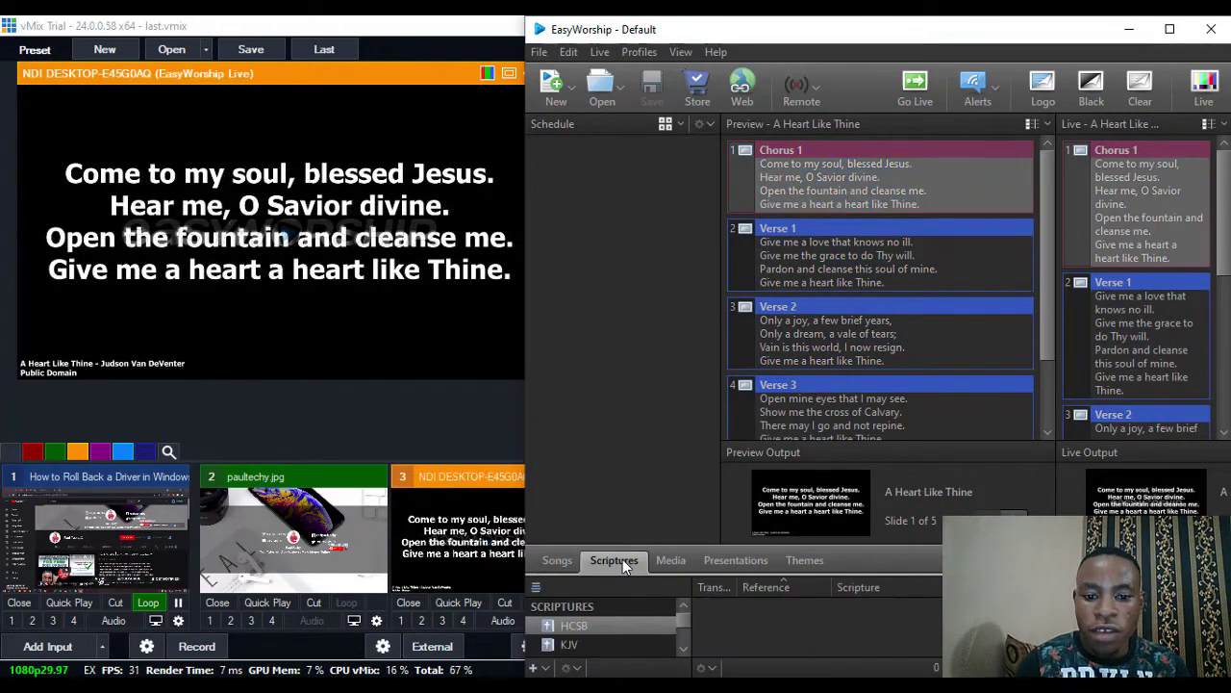
double_click(835, 269)
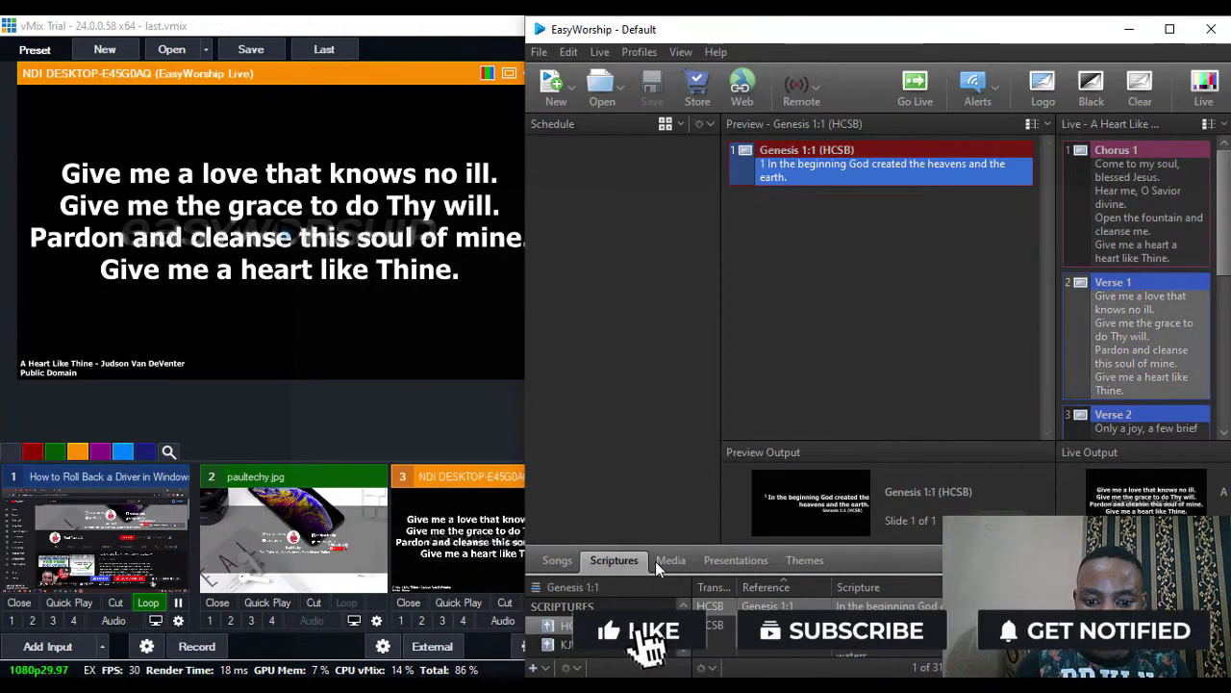
double_click(876, 183)
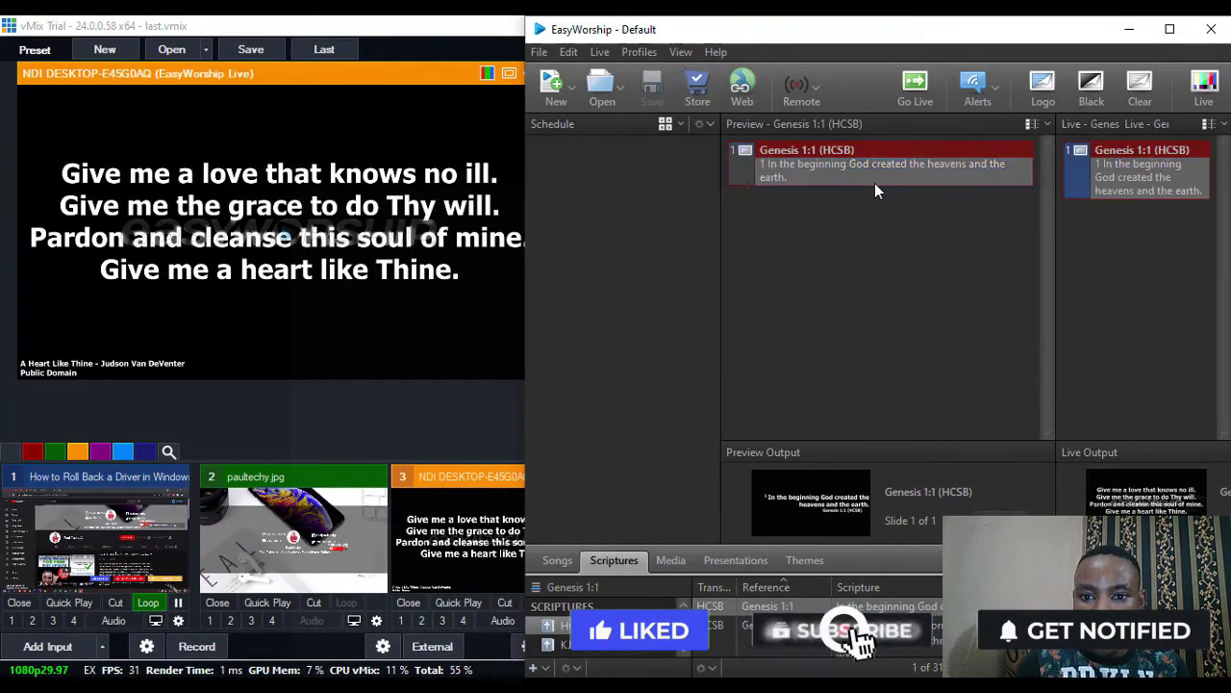
click(869, 179)
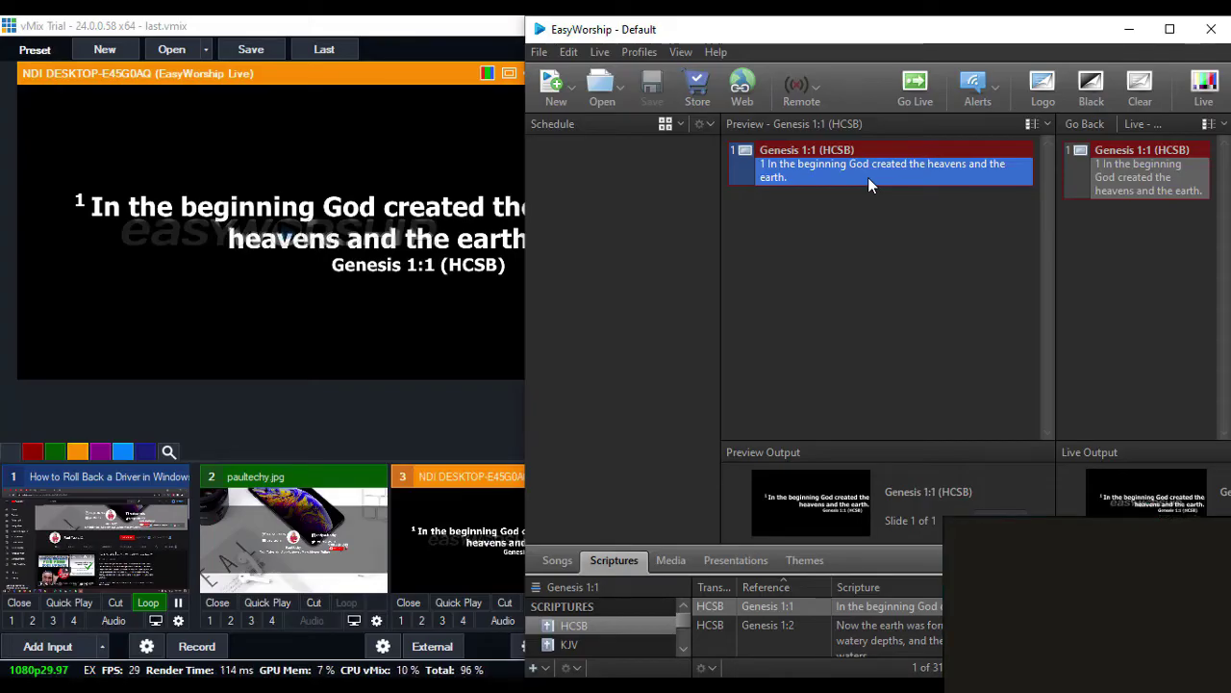
click(282, 471)
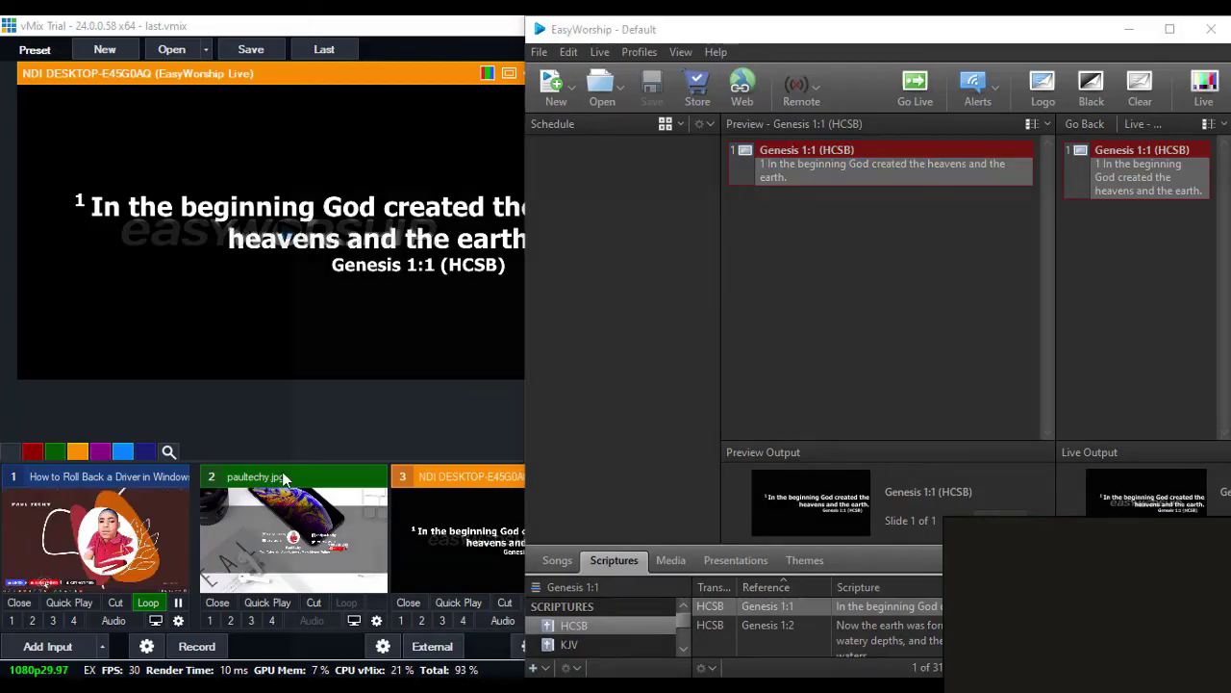